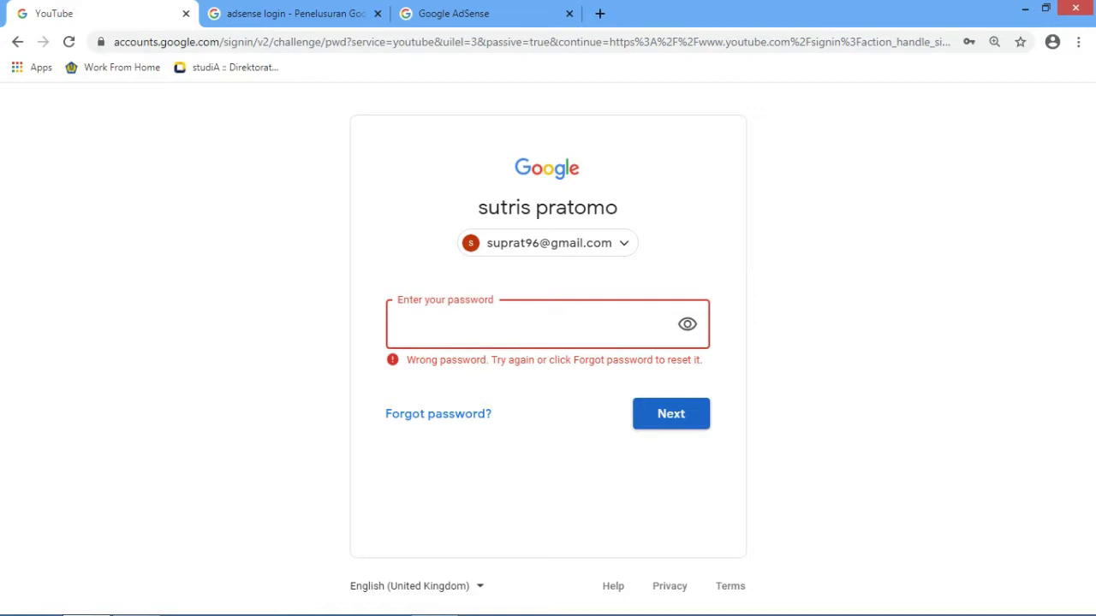
Sign in to the Google account with its password and open YouTube Studio from the account options
{"action": "type", "text": "••••••••"}
{"action": "key", "text": "Return"}
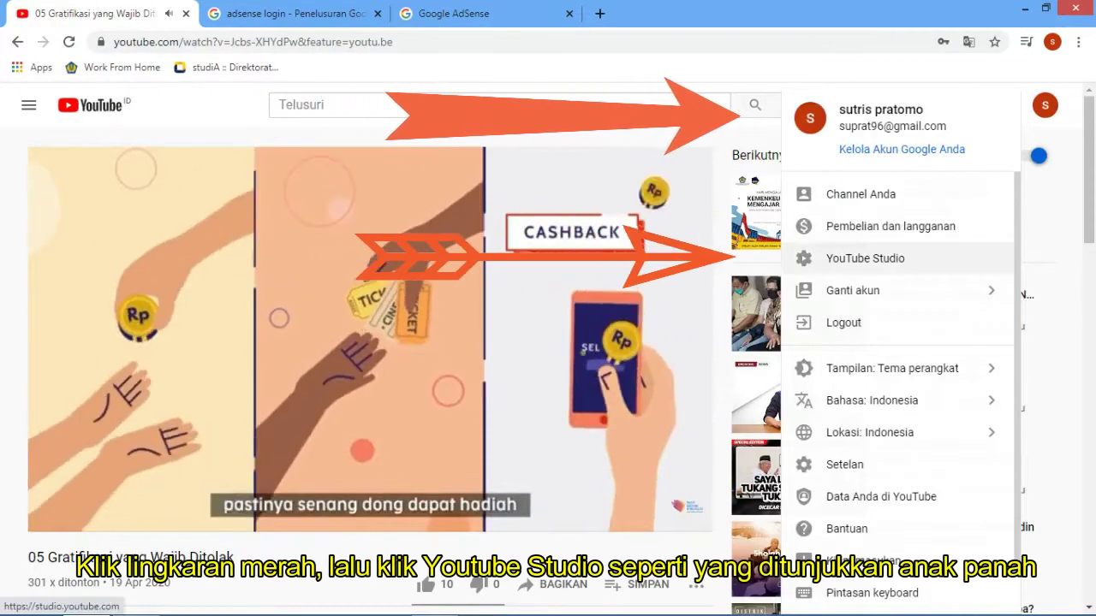
{"action": "left_click", "coordinate": [865, 258]}
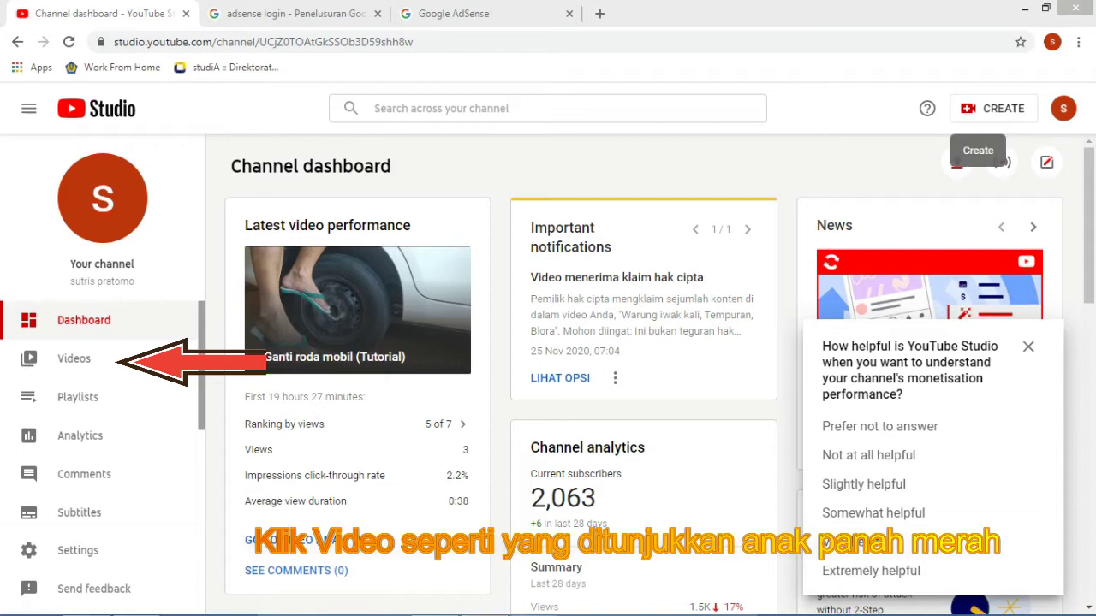
Open the channel's list of uploaded videos and examine the monetisation status of each upload
{"action": "left_click", "coordinate": [73, 359]}
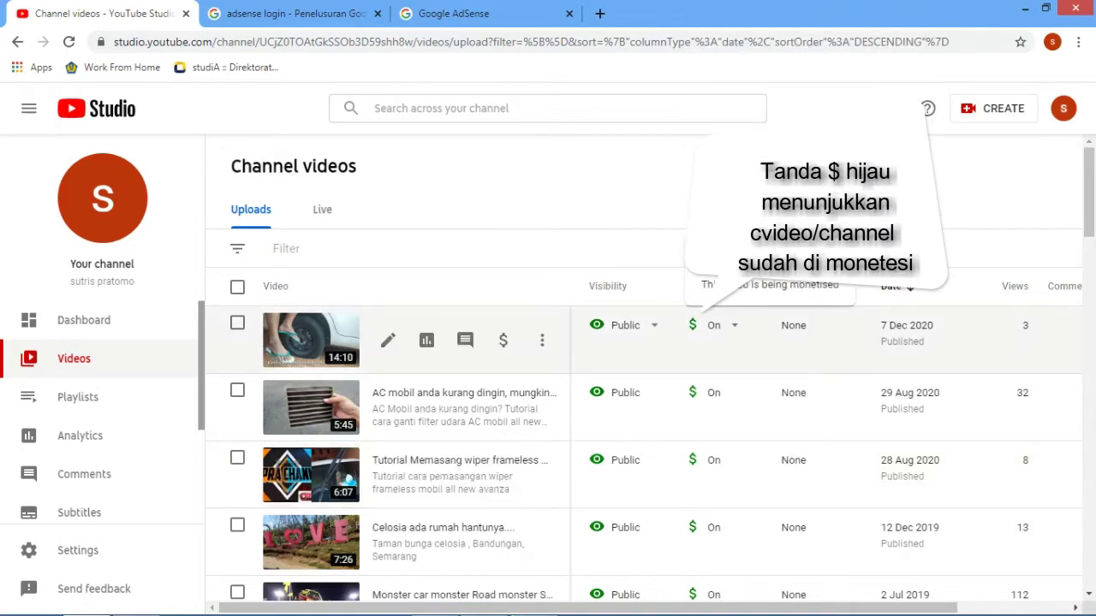
{"action": "scroll", "coordinate": [693, 325], "scroll_direction": "down", "scroll_amount": 10}
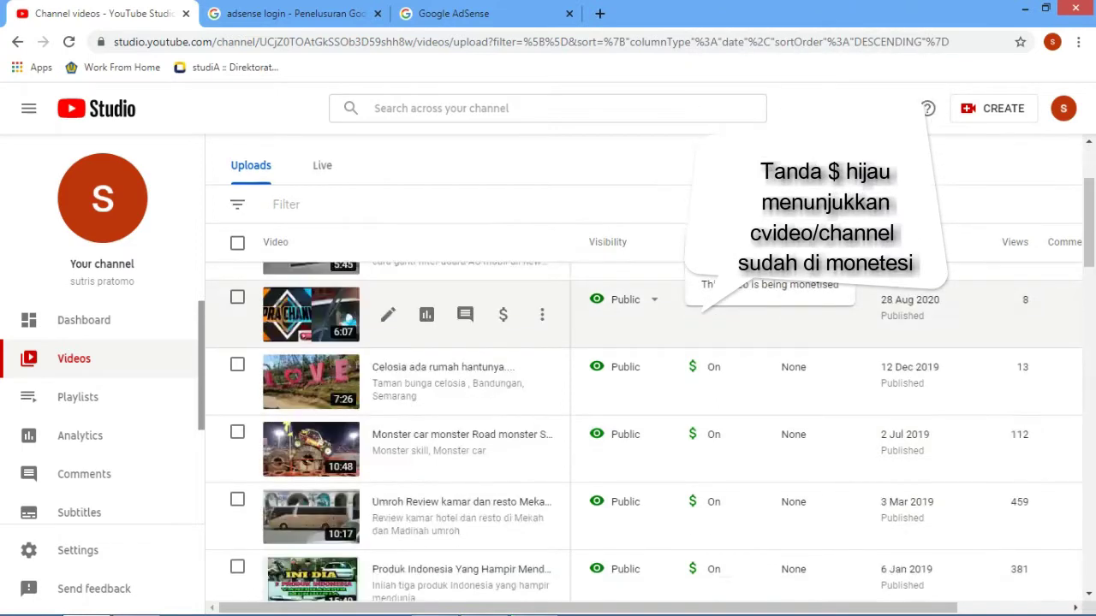
{"action": "scroll", "coordinate": [693, 325], "scroll_direction": "down", "scroll_amount": 5}
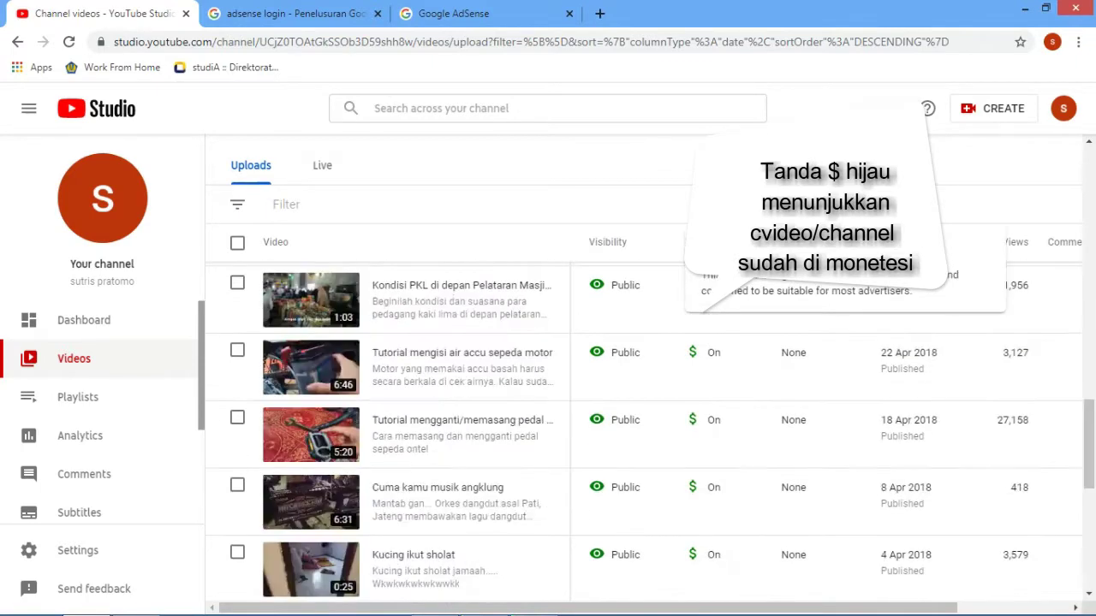
{"action": "scroll", "coordinate": [692, 325], "scroll_direction": "down", "scroll_amount": 2}
{"action": "scroll", "coordinate": [693, 326], "scroll_direction": "up", "scroll_amount": 5}
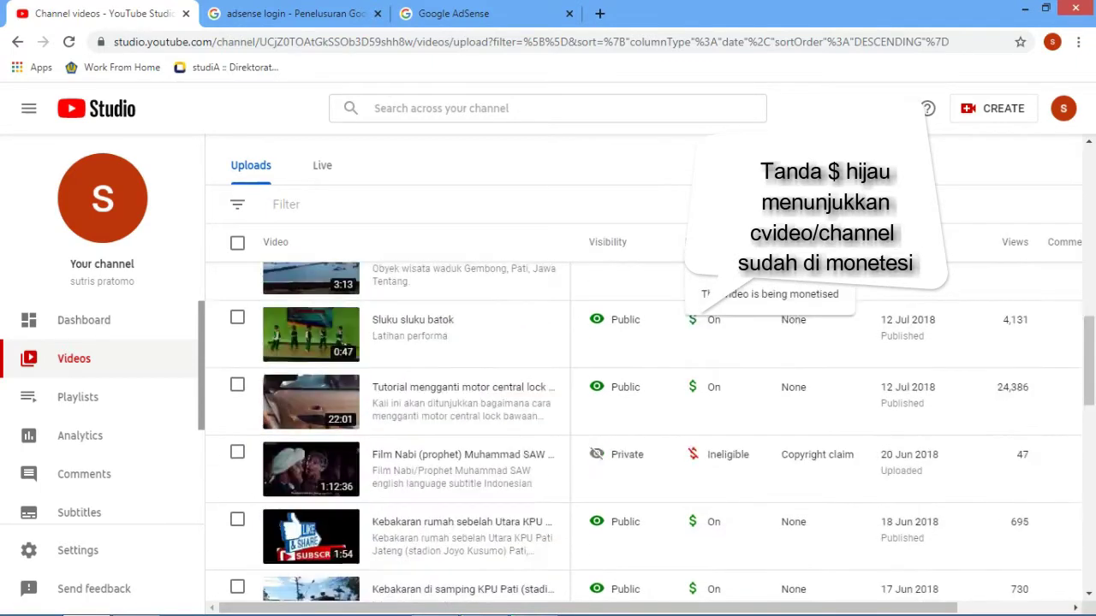
{"action": "scroll", "coordinate": [693, 325], "scroll_direction": "up", "scroll_amount": 5}
{"action": "scroll", "coordinate": [692, 326], "scroll_direction": "up", "scroll_amount": 3}
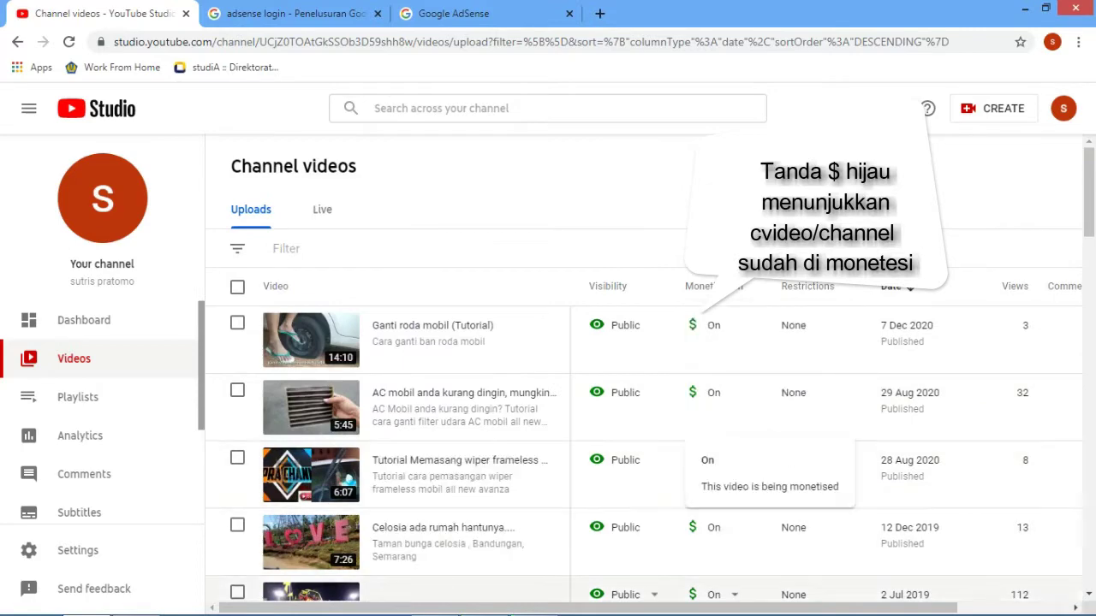
{"action": "scroll", "coordinate": [548, 385], "scroll_direction": "down", "scroll_amount": 2}
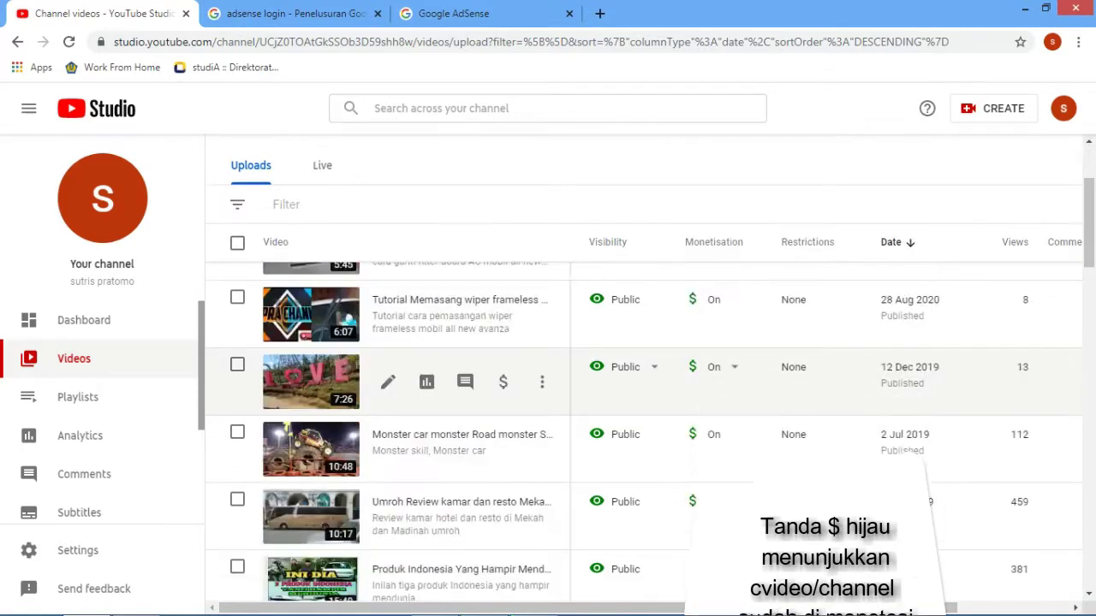
{"action": "scroll", "coordinate": [715, 359], "scroll_direction": "down", "scroll_amount": 2}
{"action": "scroll", "coordinate": [644, 432], "scroll_direction": "up", "scroll_amount": 4}
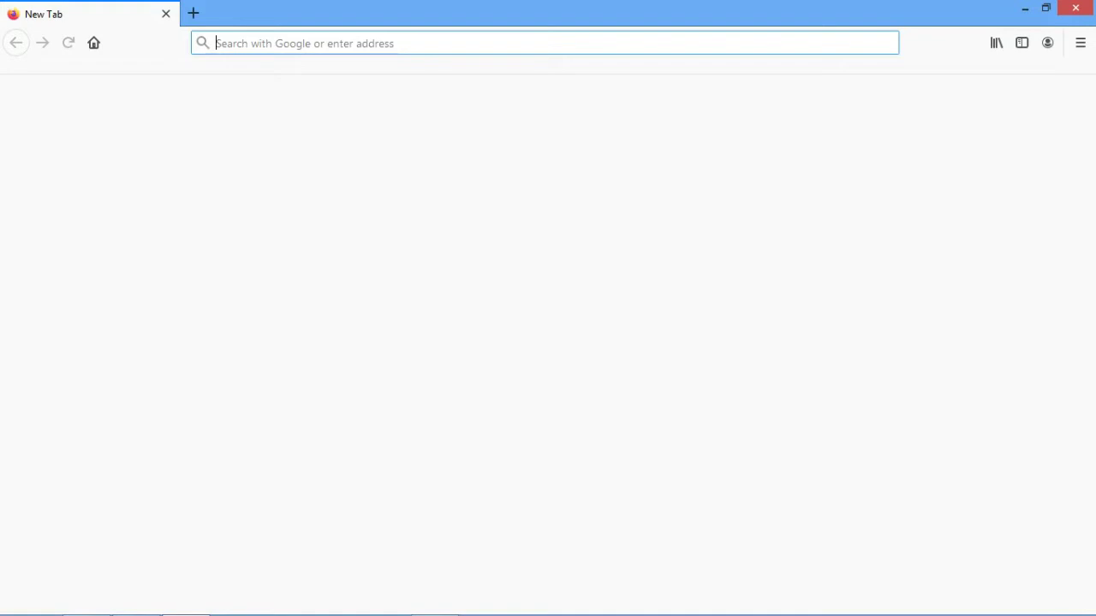
Open youtube.com in Firefox and search for the channel's name
{"action": "key", "text": "Escape"}
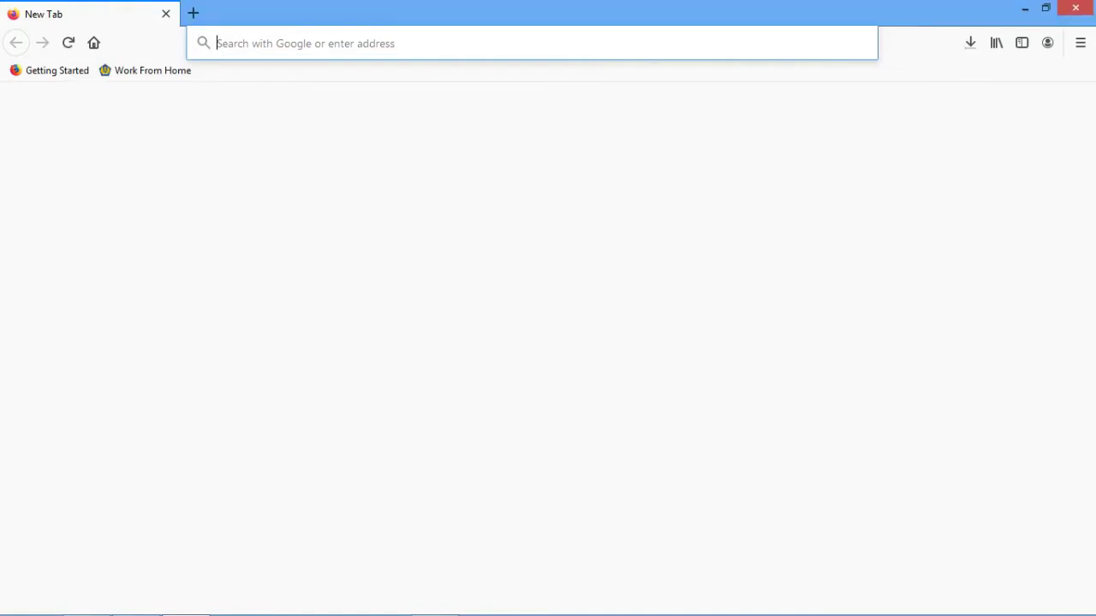
{"action": "key", "text": "Down"}
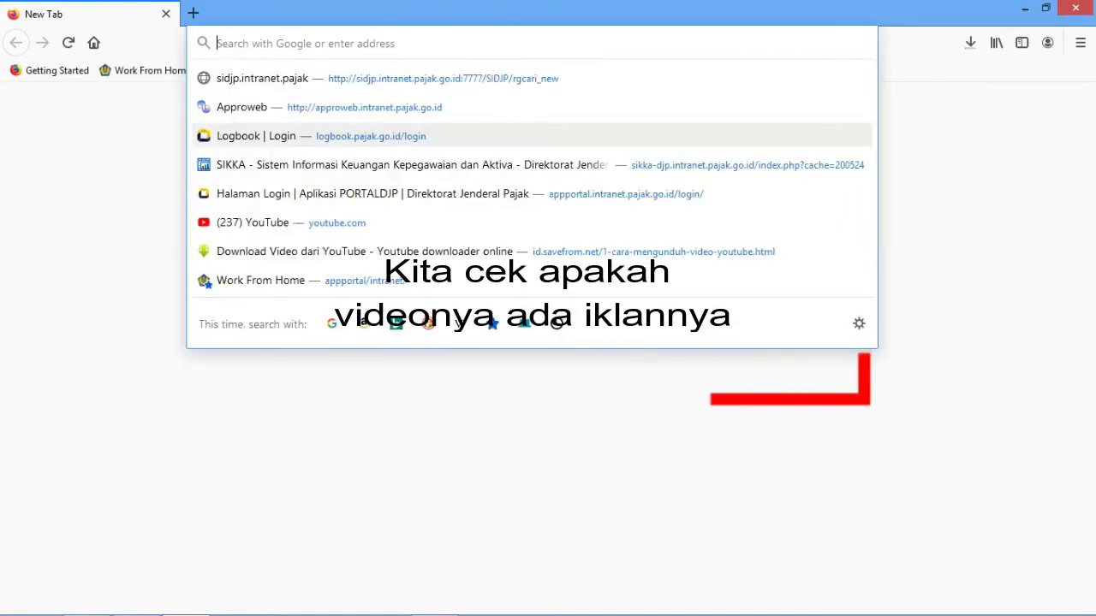
{"action": "left_click", "coordinate": [337, 223]}
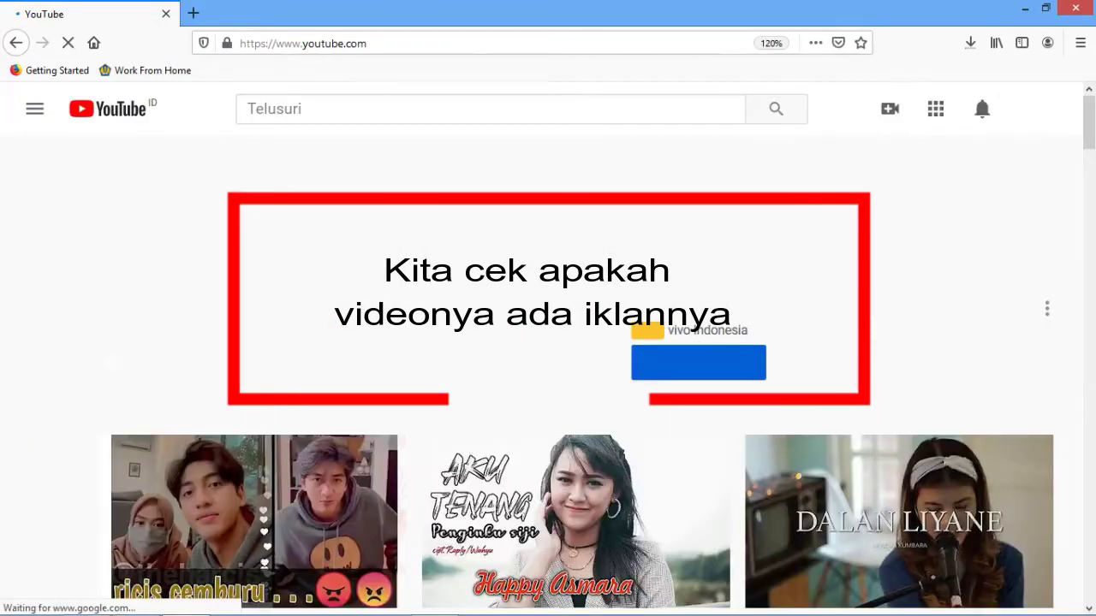
{"action": "type", "text": "sutris pratomo"}
{"action": "key", "text": "Return"}
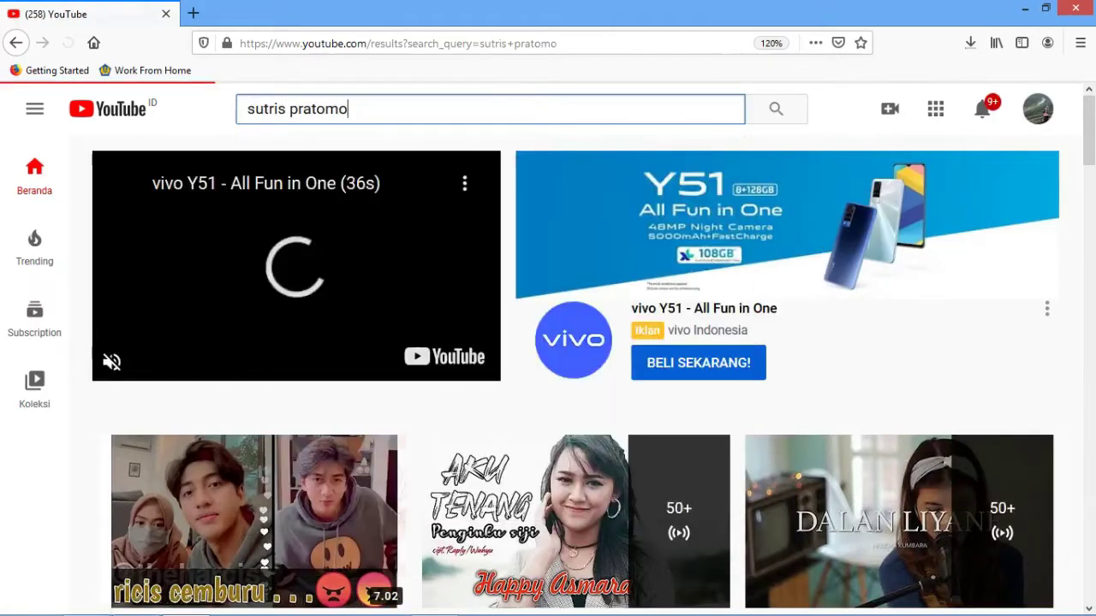
Open the video "Ganti roda mobil (Tutorial)" from the results and switch the player from theatre to default view
{"action": "scroll", "coordinate": [377, 342], "scroll_direction": "down", "scroll_amount": 2}
{"action": "scroll", "coordinate": [377, 342], "scroll_direction": "up", "scroll_amount": 2}
{"action": "scroll", "coordinate": [377, 343], "scroll_direction": "down", "scroll_amount": 2}
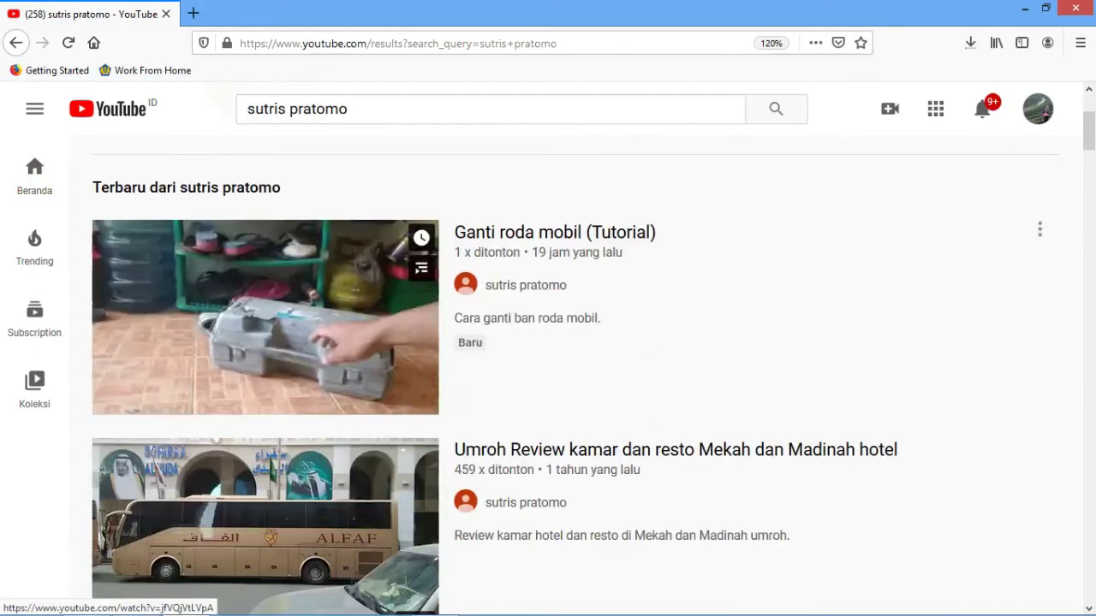
{"action": "left_click", "coordinate": [264, 316]}
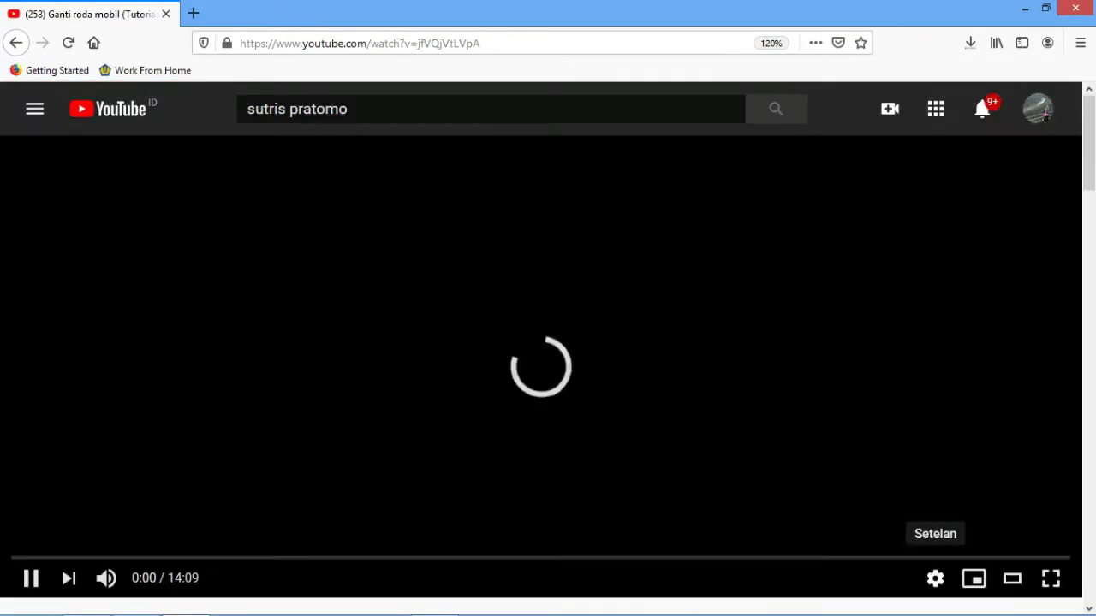
{"action": "left_click", "coordinate": [935, 579]}
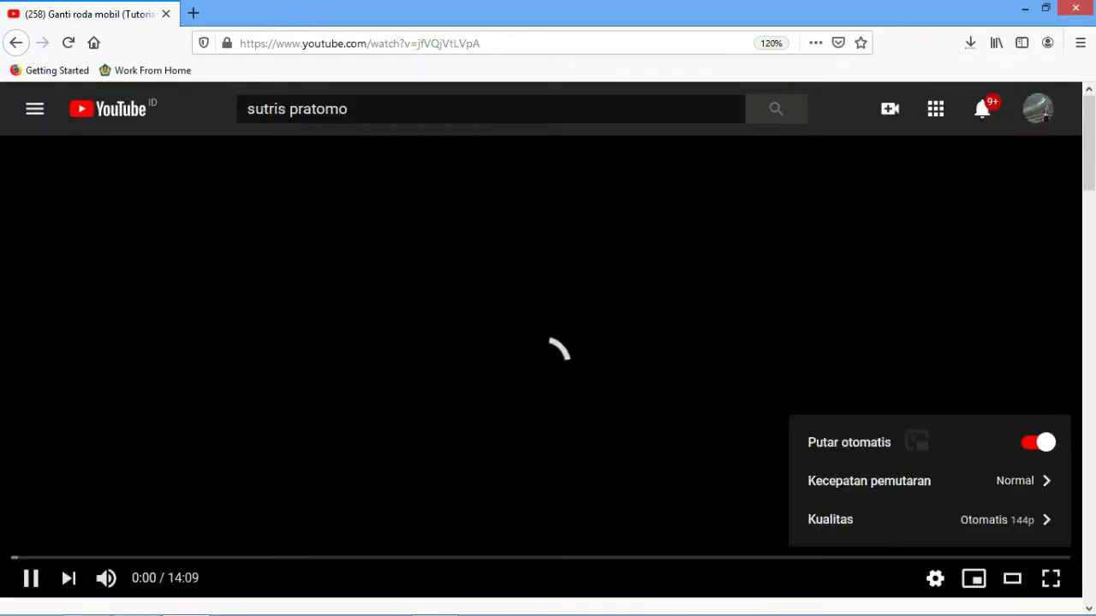
{"action": "left_click", "coordinate": [935, 578]}
{"action": "left_click", "coordinate": [1012, 579]}
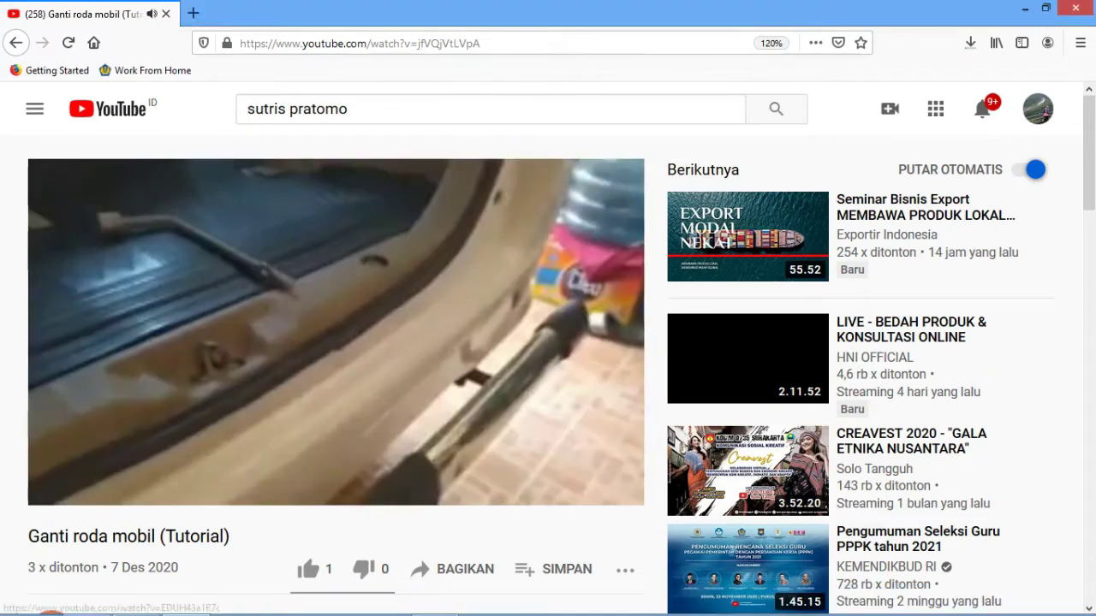
Lower the system volume and set the video's playback quality to 240p
{"action": "left_click", "coordinate": [1006, 613]}
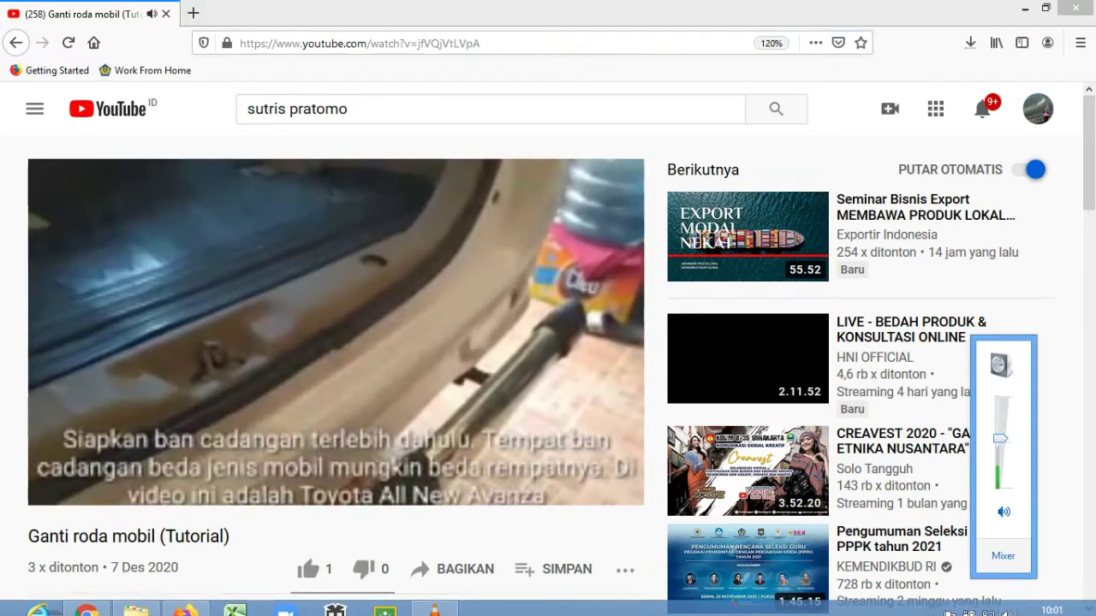
{"action": "left_click_drag", "start_coordinate": [1000, 439], "coordinate": [1001, 460]}
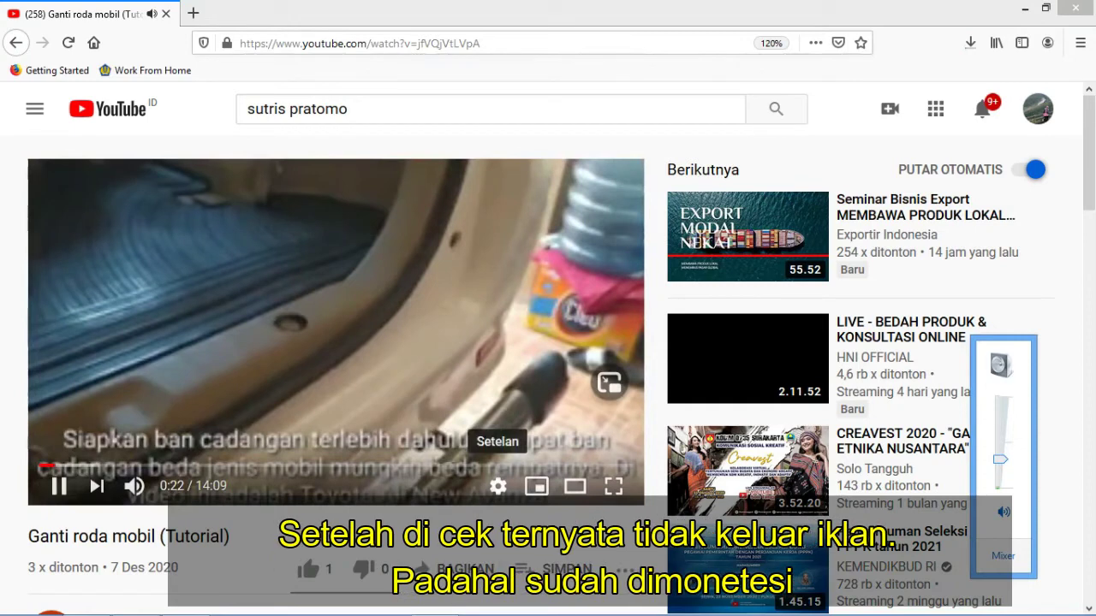
{"action": "left_click", "coordinate": [498, 486]}
{"action": "left_click", "coordinate": [514, 425]}
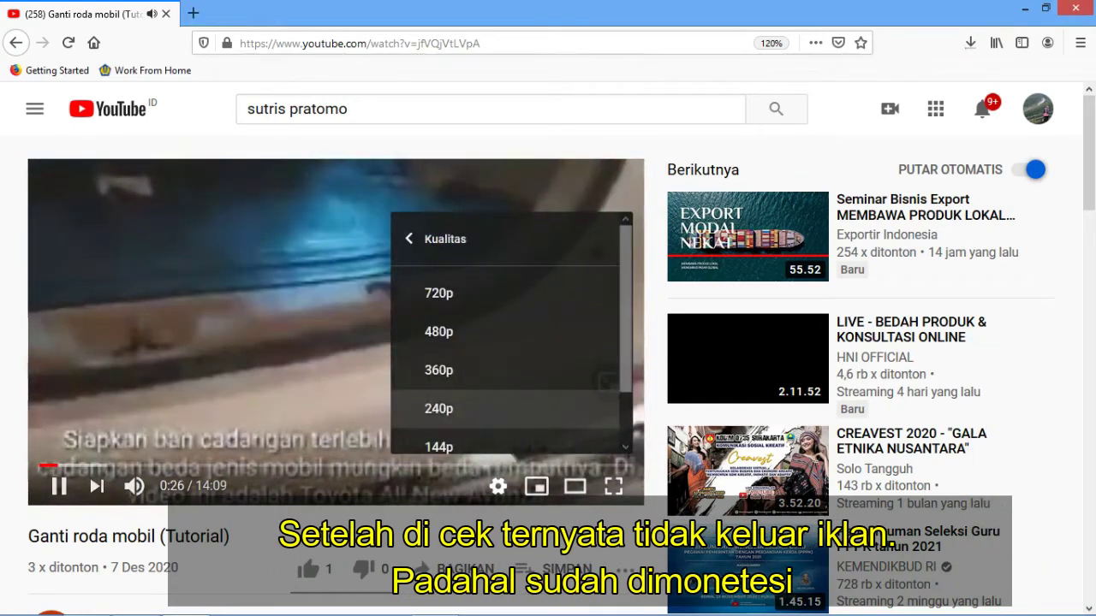
{"action": "left_click", "coordinate": [505, 409]}
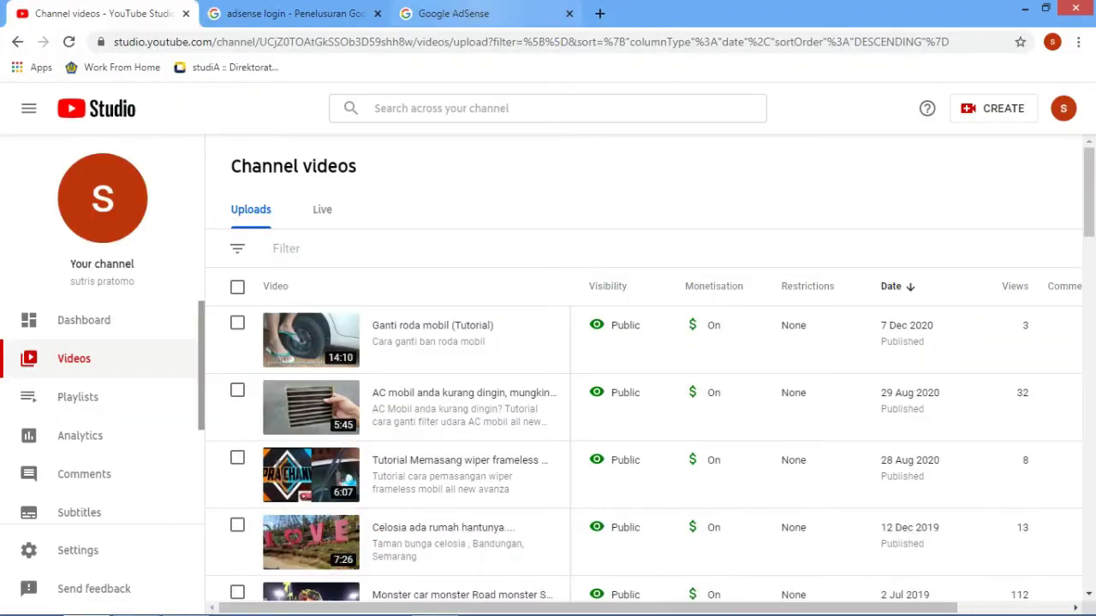
In Google AdSense in Chrome, enable "Izinkan Google mengoptimalkan ukuran iklan seluler Anda" in the global ad settings (Setelan global)
{"action": "left_click", "coordinate": [485, 13]}
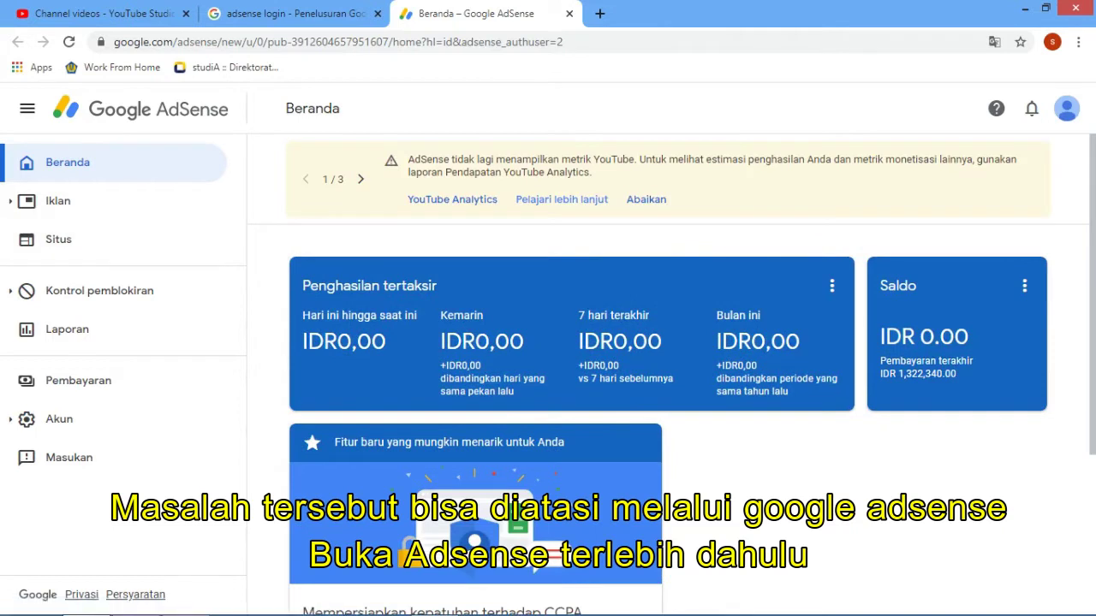
{"action": "left_click", "coordinate": [30, 202]}
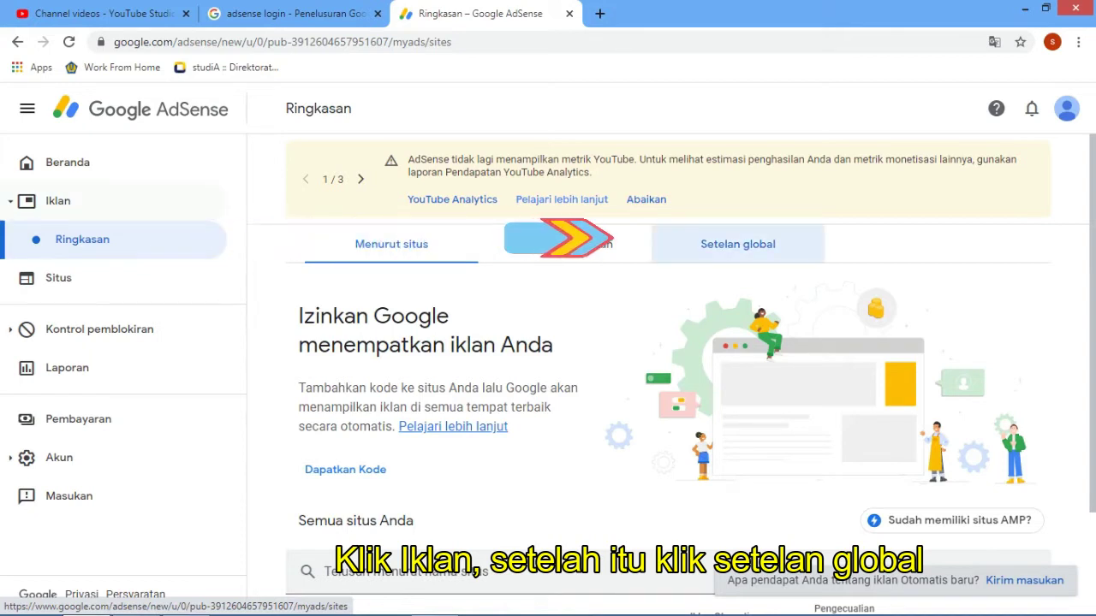
{"action": "left_click", "coordinate": [737, 244]}
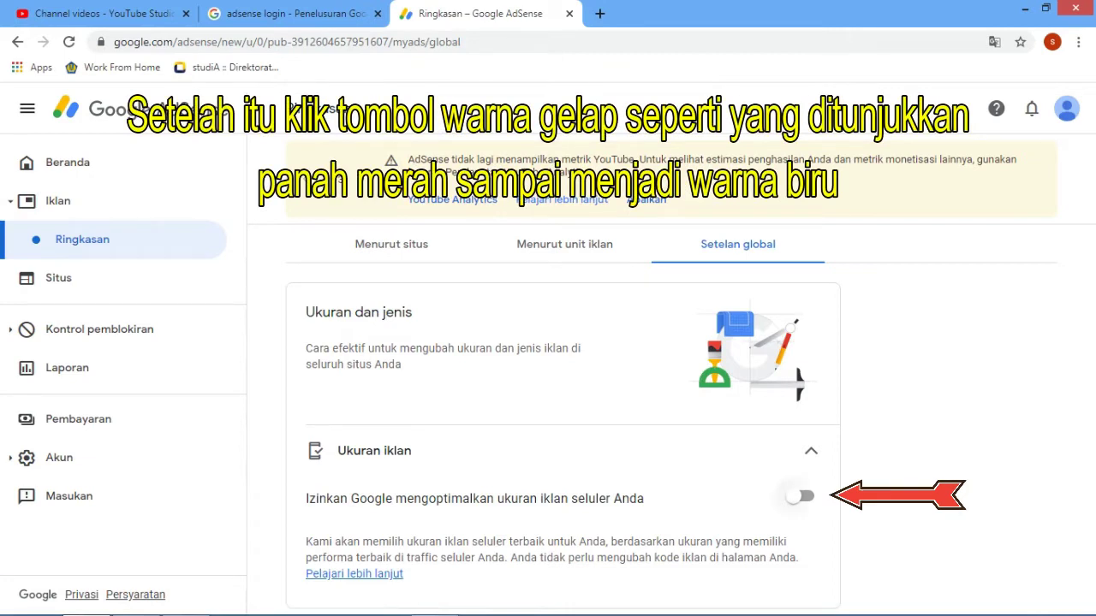
{"action": "left_click", "coordinate": [799, 496]}
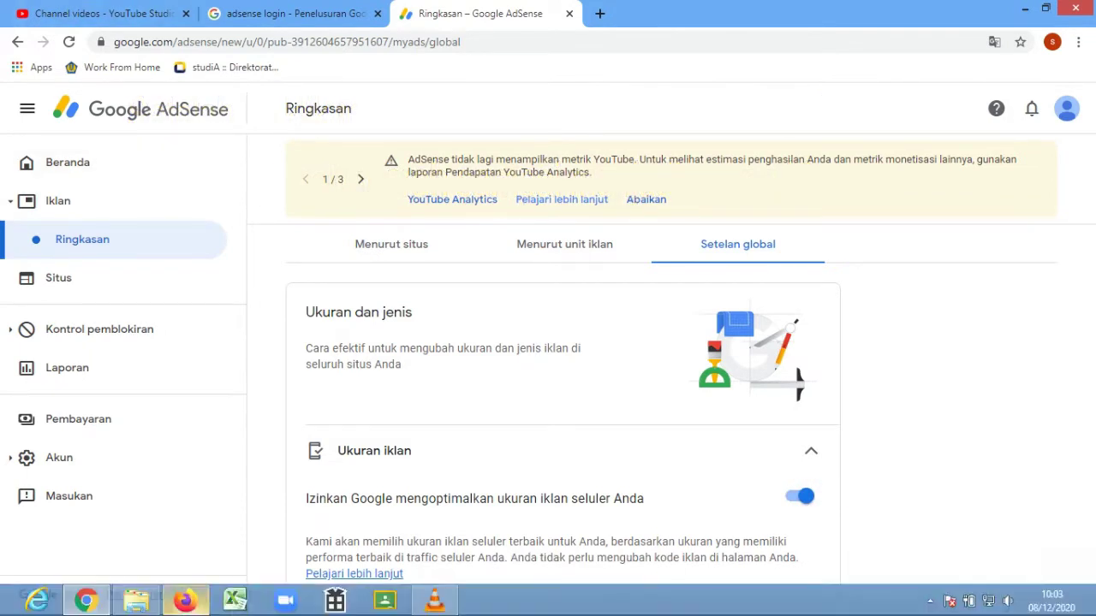
Switch to Firefox and play "Ganti roda mobil (Tutorial)" in a new tab to check for ads, and close the tab
{"action": "left_click", "coordinate": [187, 599]}
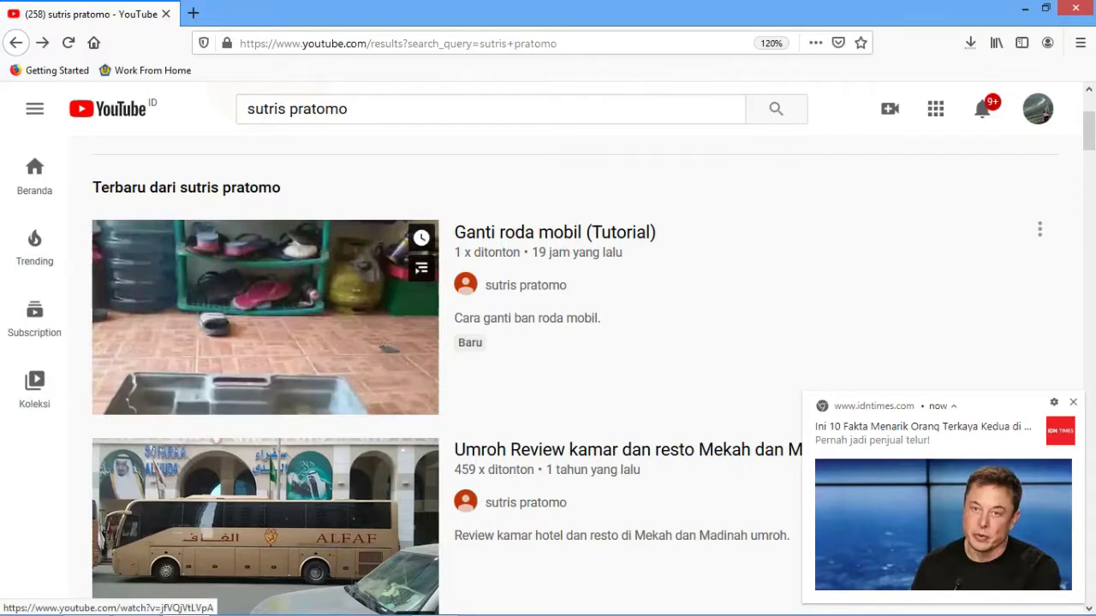
{"action": "right_click", "coordinate": [272, 366]}
{"action": "left_click", "coordinate": [347, 52]}
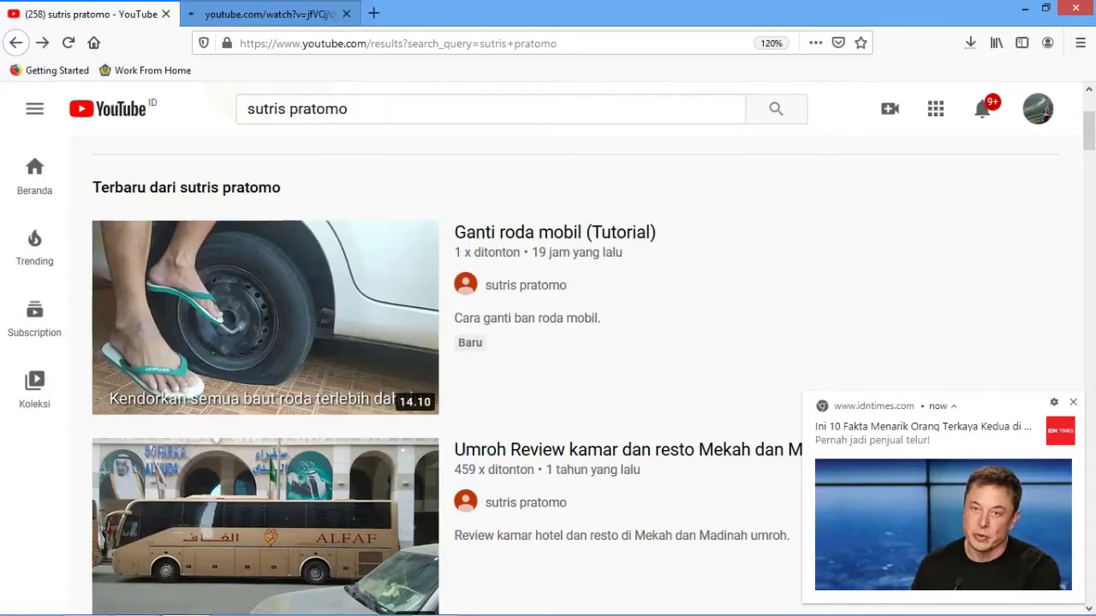
{"action": "left_click", "coordinate": [270, 14]}
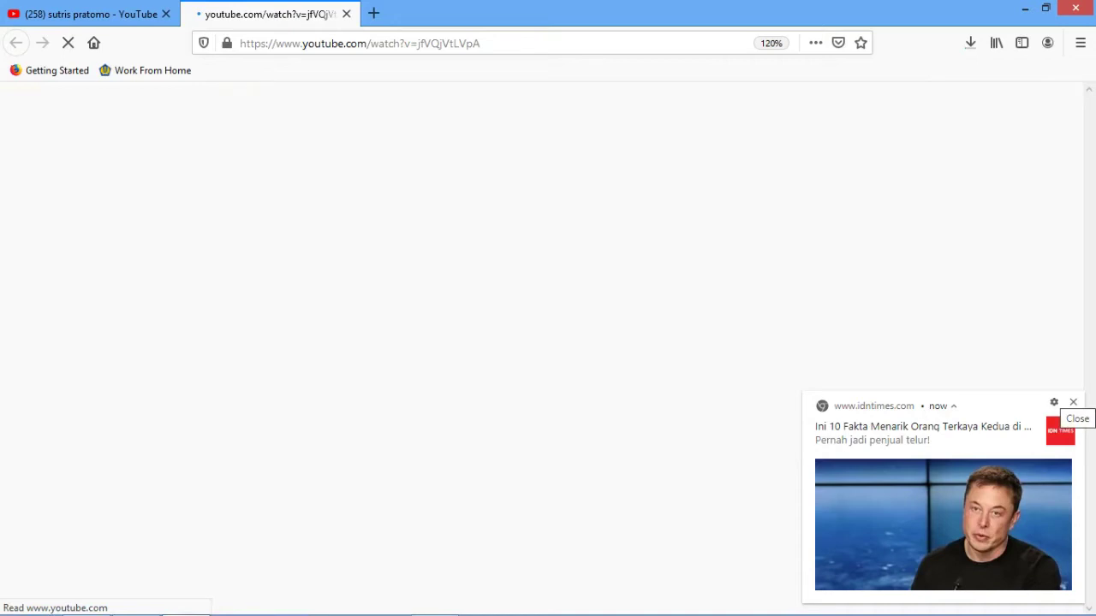
{"action": "left_click", "coordinate": [1073, 402]}
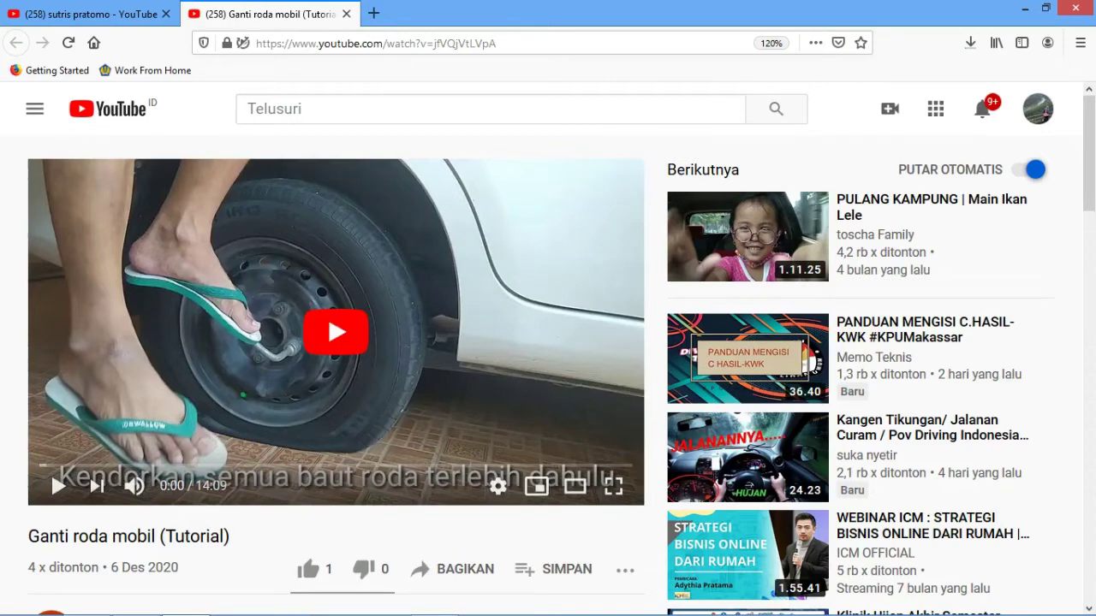
{"action": "left_click", "coordinate": [50, 471]}
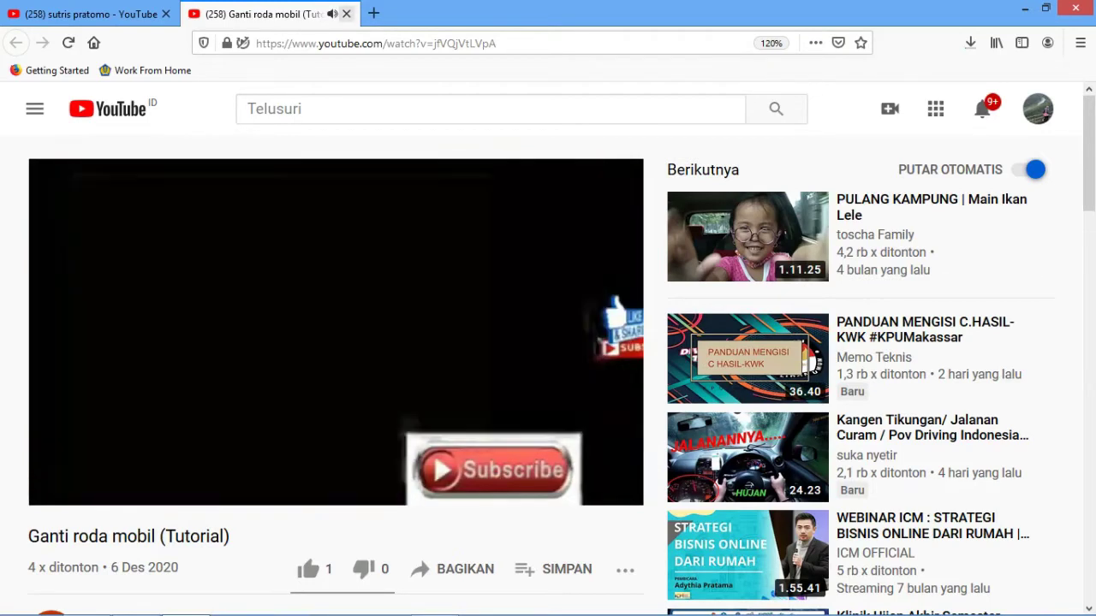
{"action": "key", "text": "ctrl+w"}
{"action": "left_click", "coordinate": [1024, 8]}
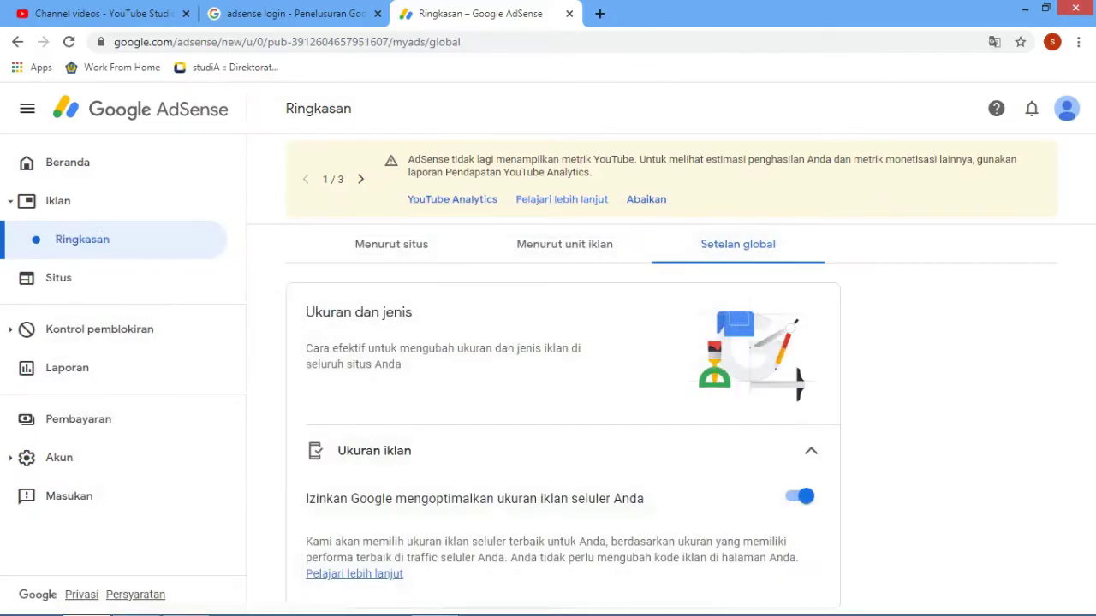
Reopen the global ad settings (Setelan global) under Iklan in AdSense to recheck the mobile ad size optimisation
{"action": "left_click", "coordinate": [57, 201]}
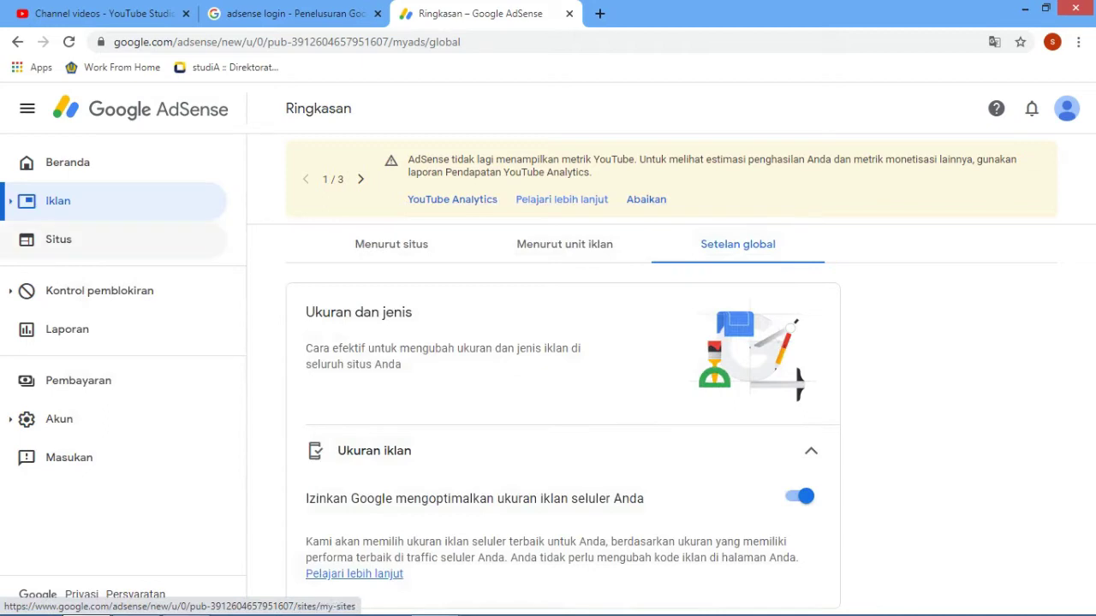
{"action": "left_click", "coordinate": [58, 239]}
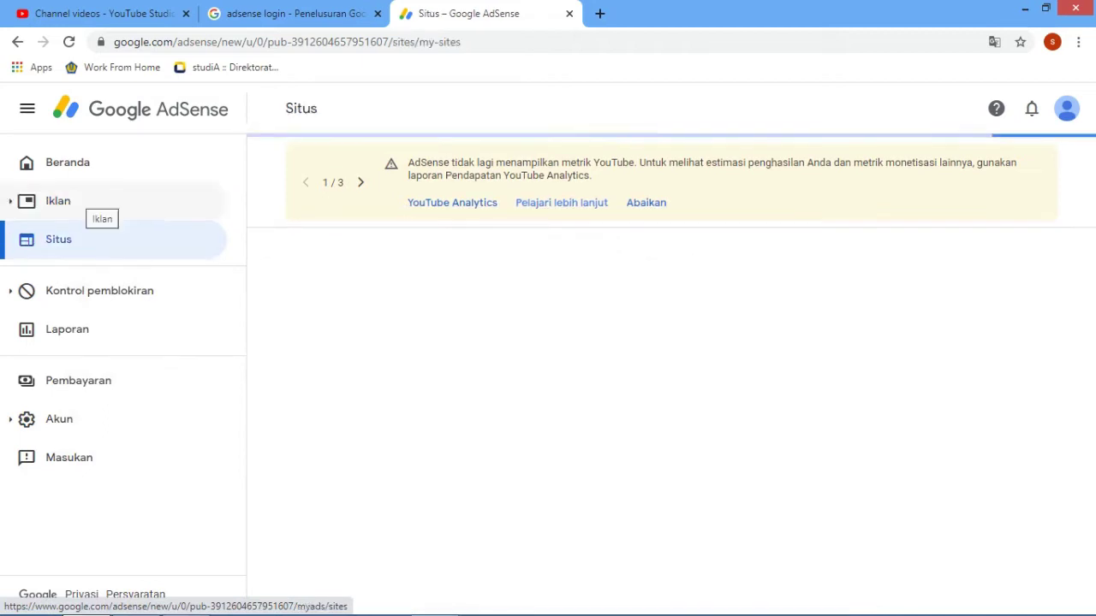
{"action": "left_click", "coordinate": [82, 202]}
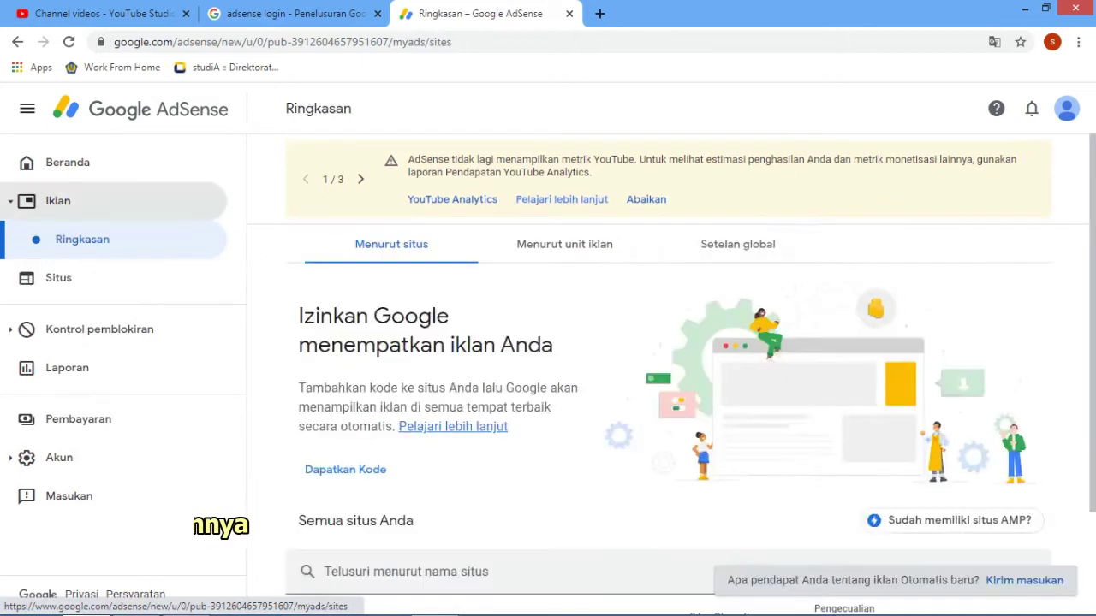
{"action": "left_click", "coordinate": [737, 245]}
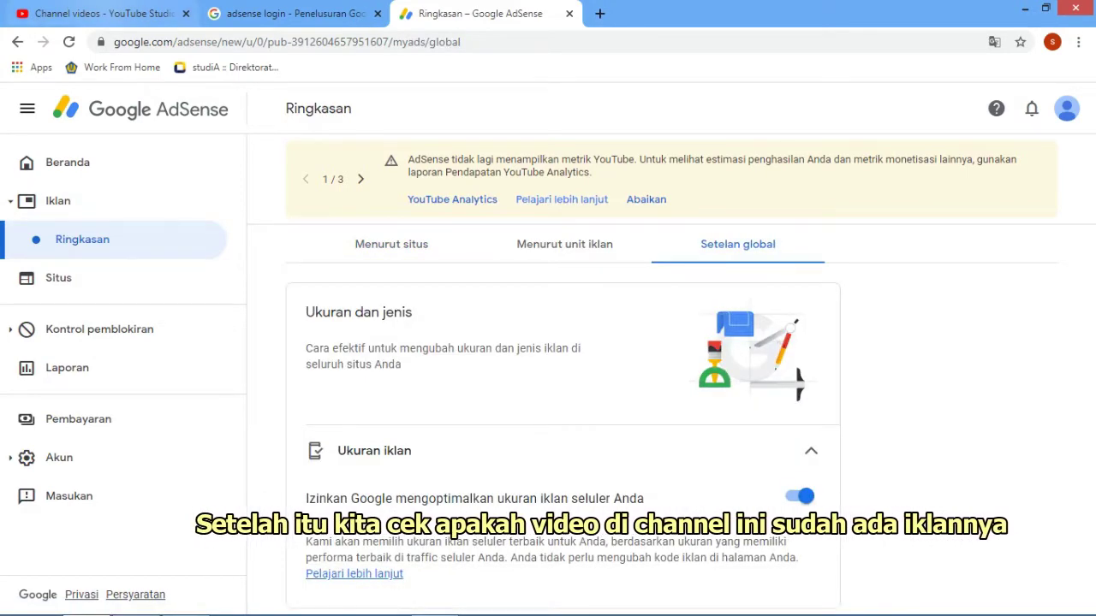
Switch to Firefox and open the channel's VIDEO page from its search result
{"action": "left_click", "coordinate": [186, 600]}
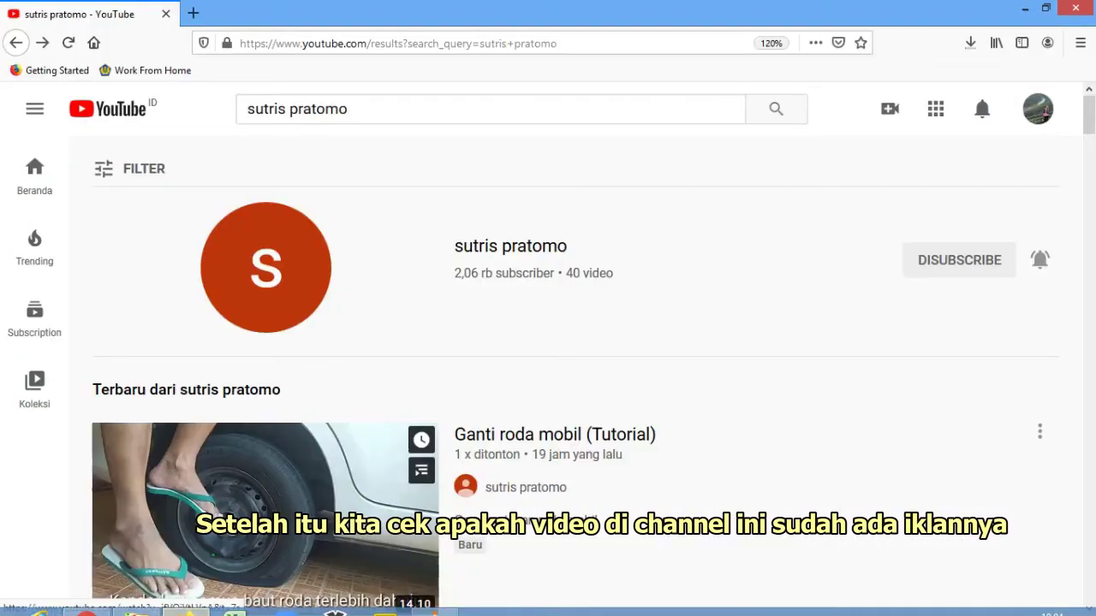
{"action": "scroll", "coordinate": [265, 480], "scroll_direction": "down", "scroll_amount": 1}
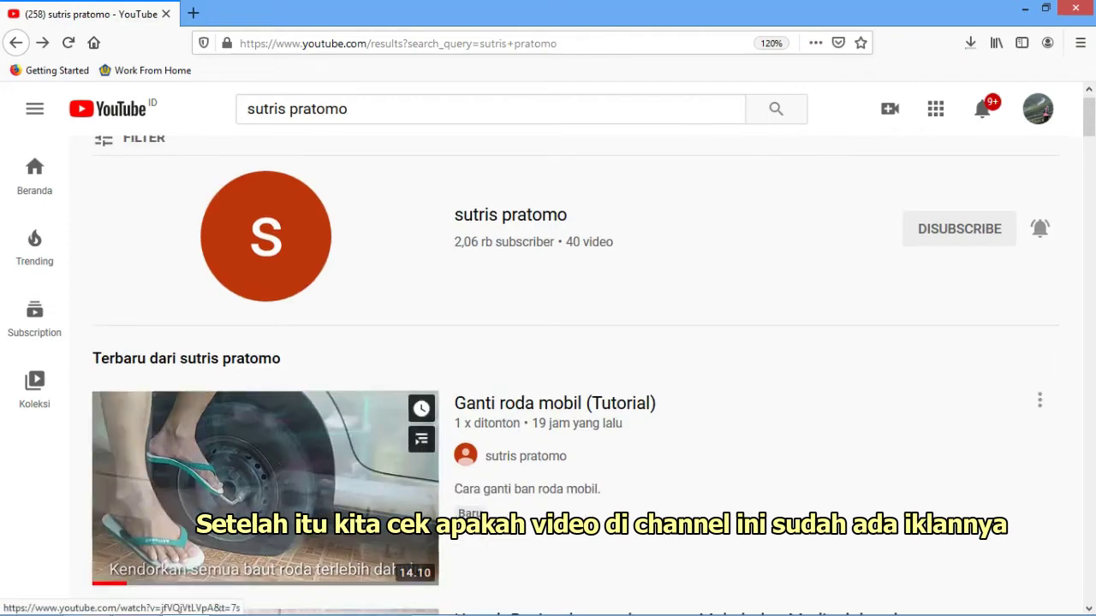
{"action": "scroll", "coordinate": [265, 479], "scroll_direction": "down", "scroll_amount": 4}
{"action": "scroll", "coordinate": [510, 244], "scroll_direction": "up", "scroll_amount": 5}
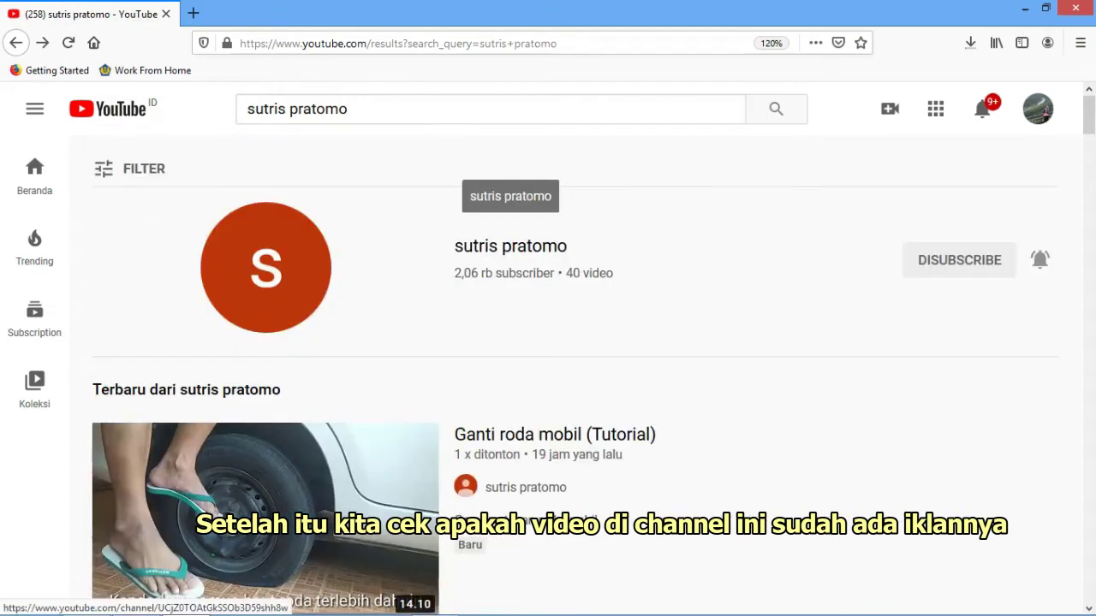
{"action": "left_click", "coordinate": [510, 244]}
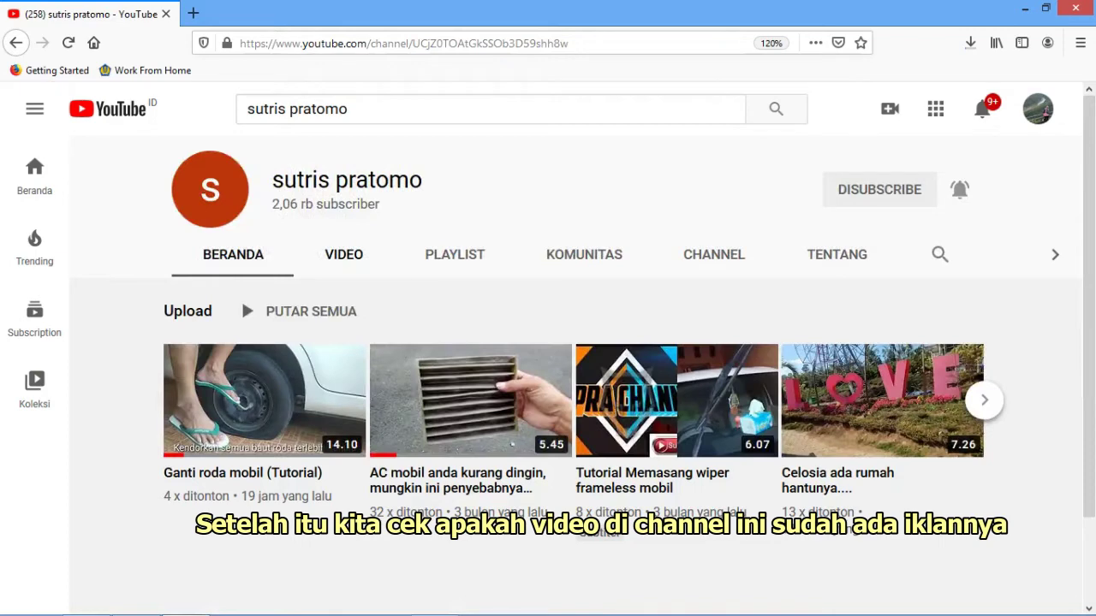
{"action": "left_click", "coordinate": [343, 254]}
Open the video "AC mobil anda kurang dingin, mungkin ini penyebabnya…" in a new tab
{"action": "scroll", "coordinate": [512, 446], "scroll_direction": "down", "scroll_amount": 1}
{"action": "right_click", "coordinate": [512, 347]}
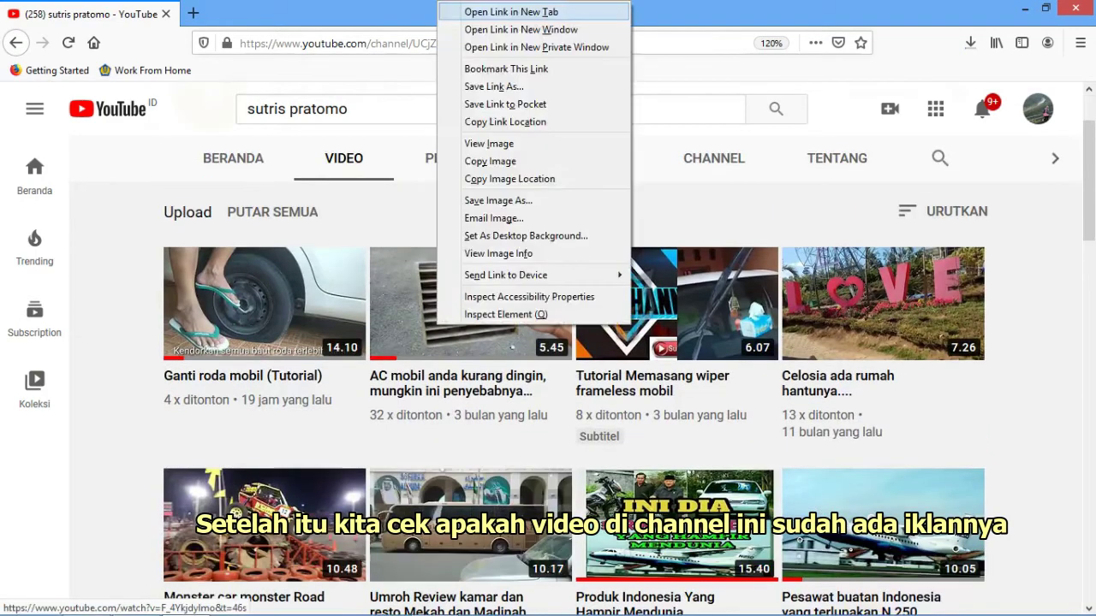